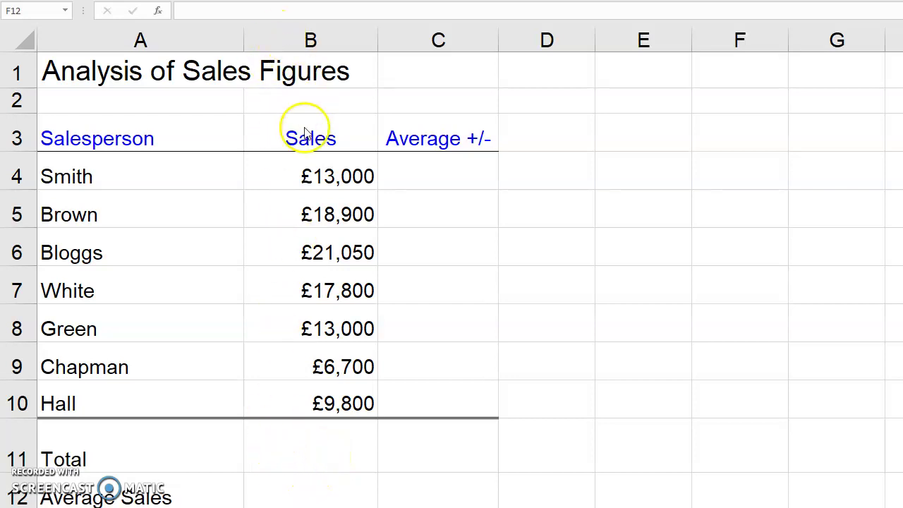
Total the sales figures in cell B11 with the formula =SUM(B4:B10)
left_click(327, 446)
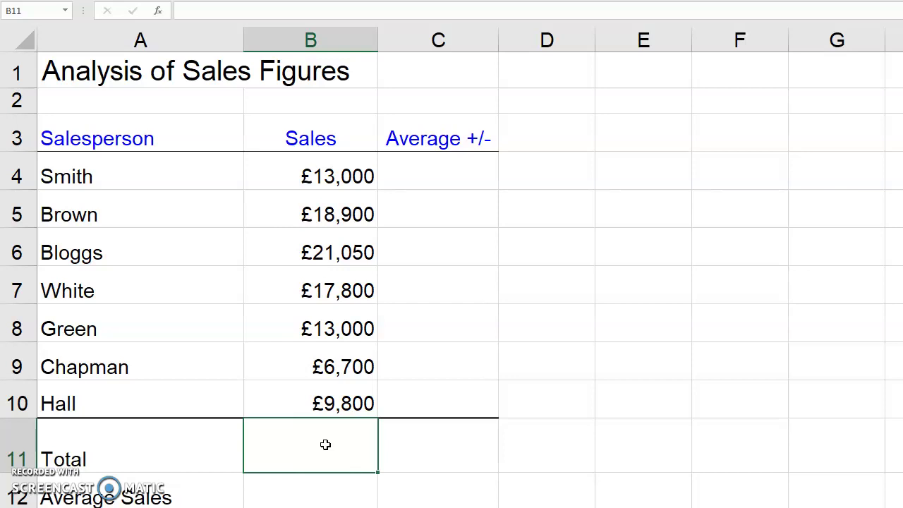
type("=SUM")
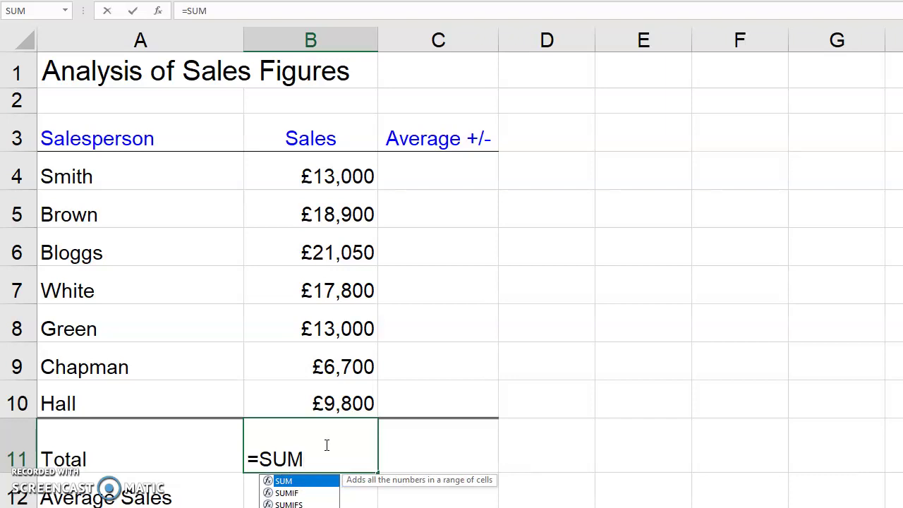
type("(")
left_click_drag(299, 177, 323, 393)
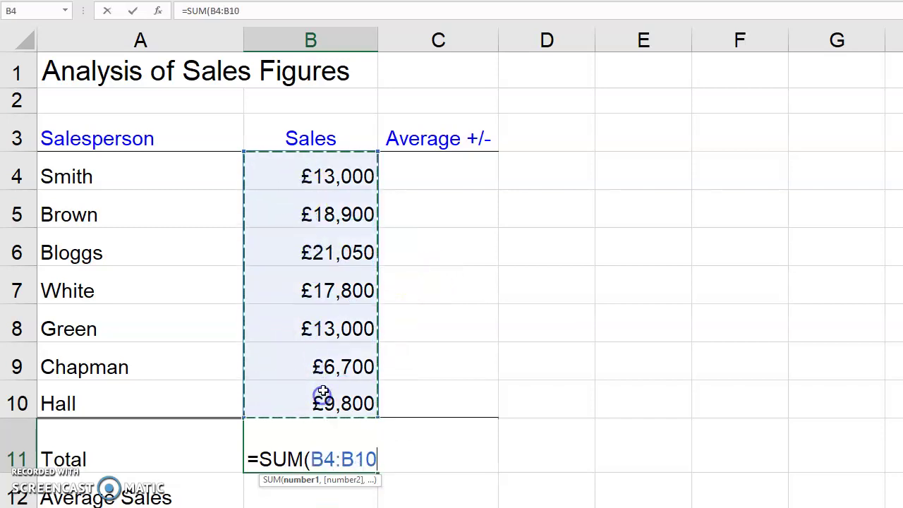
left_click(235, 11)
left_click(256, 9)
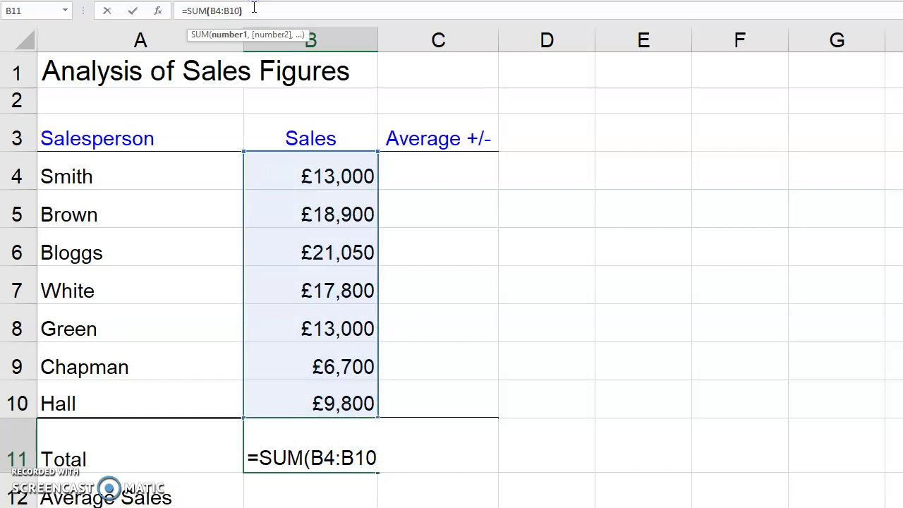
type(")")
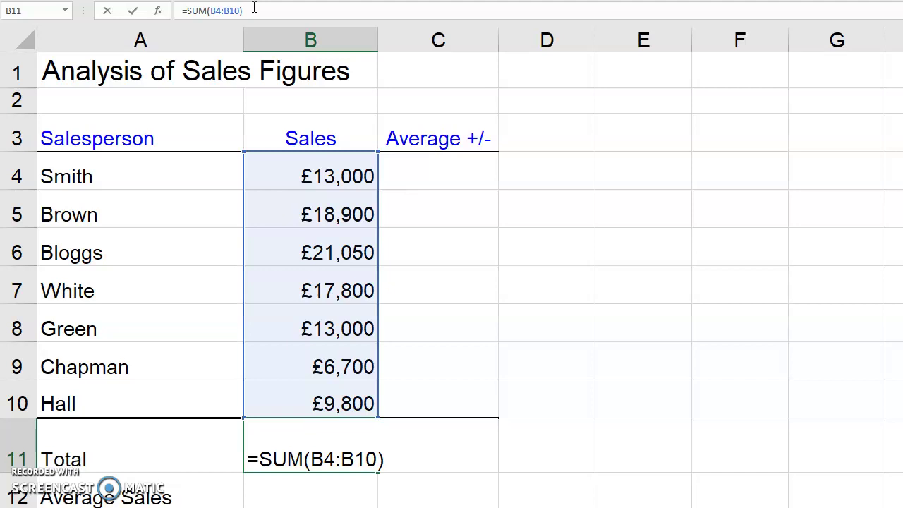
key("Return")
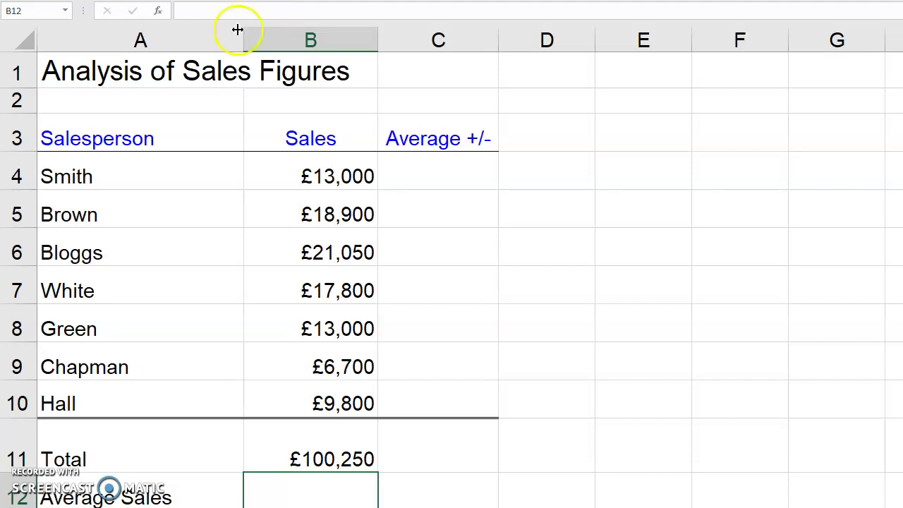
Go through the salesperson entries in A4 to A10 one by one
left_click(103, 178)
left_click(105, 215)
left_click(98, 250)
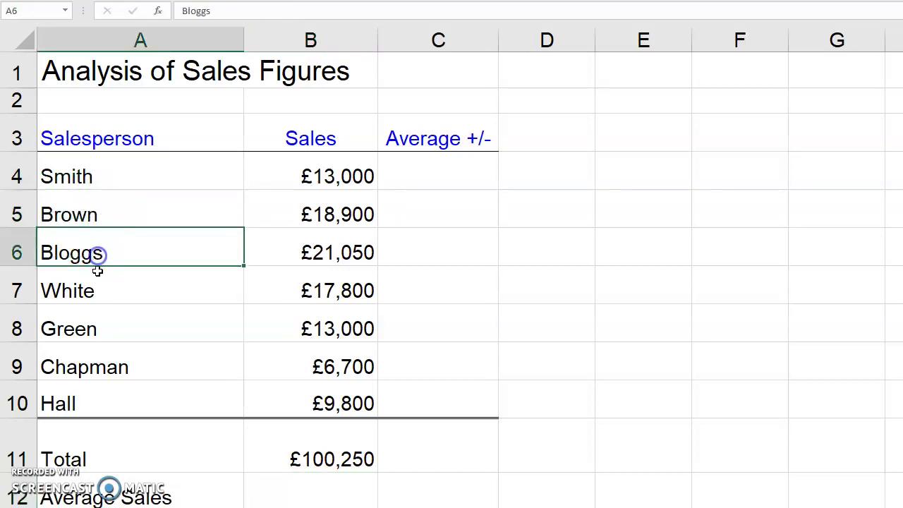
left_click(90, 287)
left_click(87, 330)
left_click(85, 367)
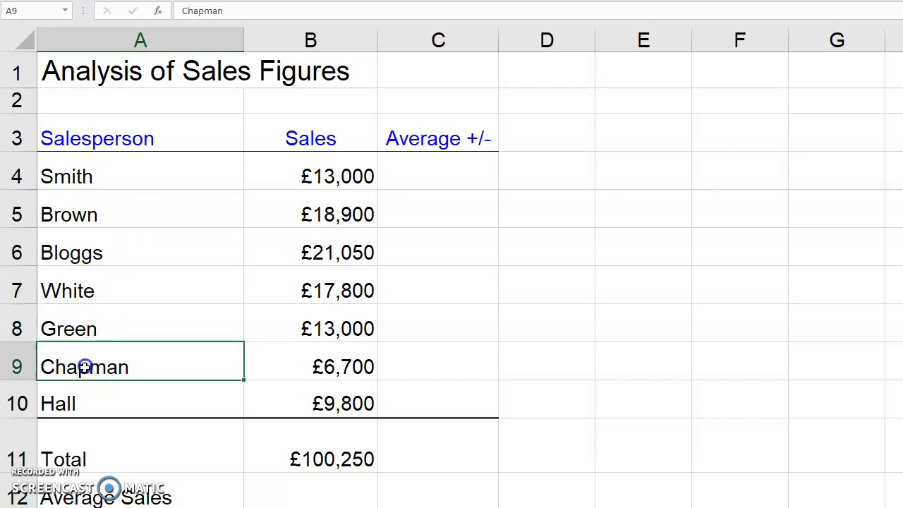
left_click(80, 402)
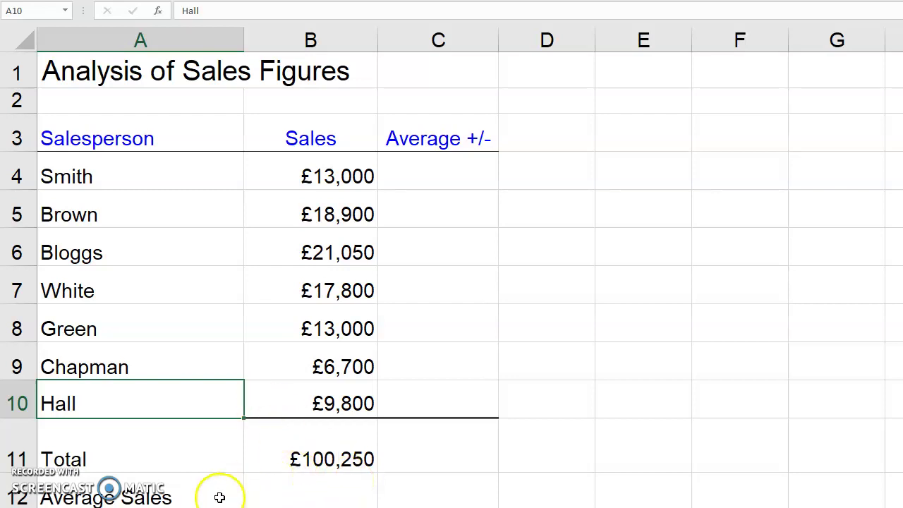
Calculate the average sales in cell B12 with the formula =AVERAGE(B4:B10)
left_click(292, 497)
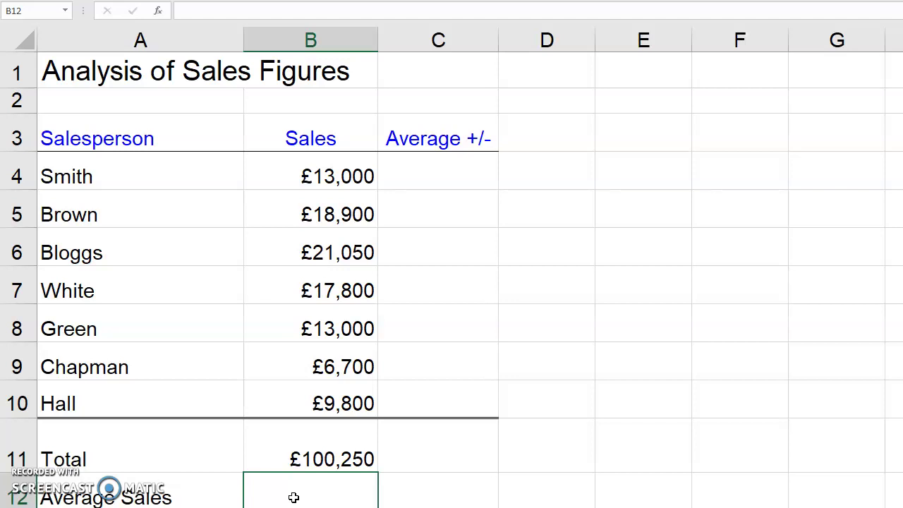
type("=AVER")
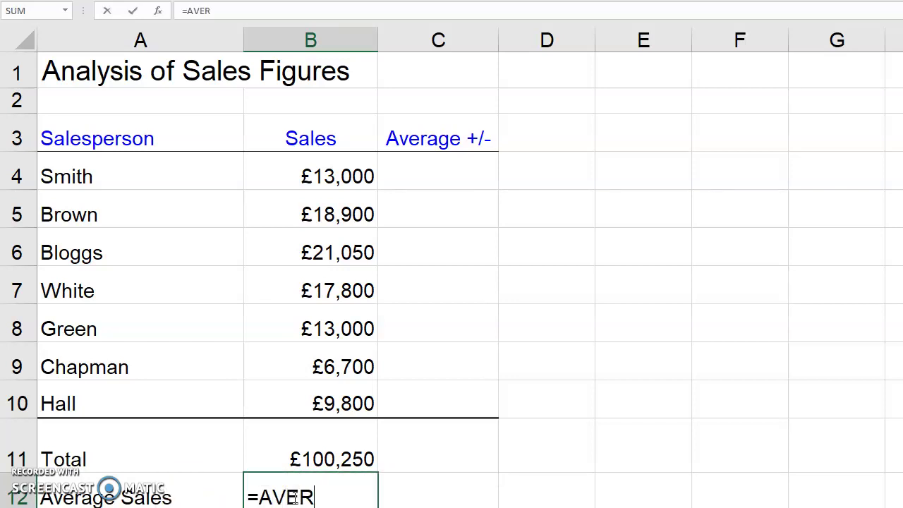
type("AGE")
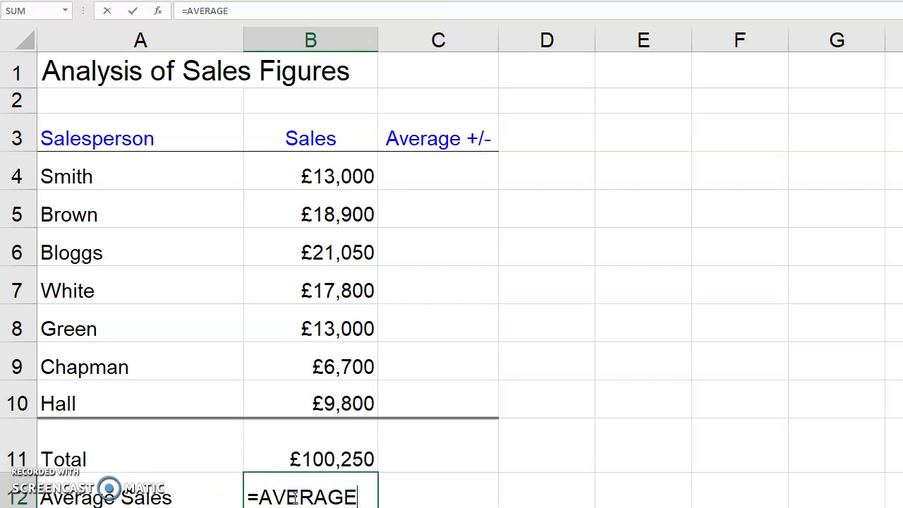
type("(")
left_click_drag(329, 160, 336, 397)
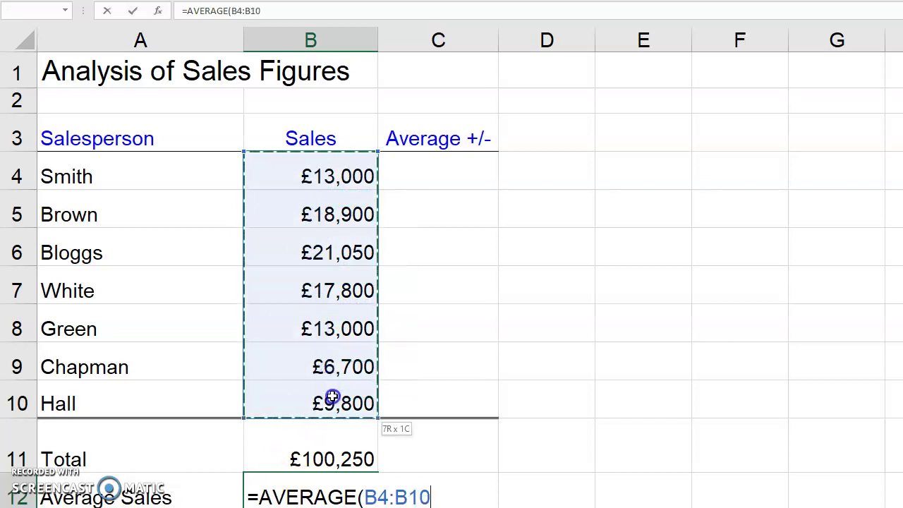
left_click(267, 10)
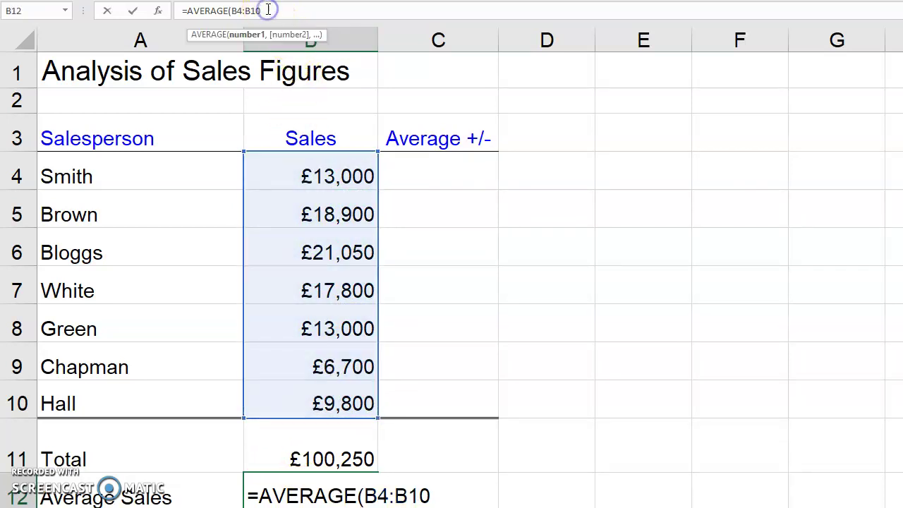
type(")")
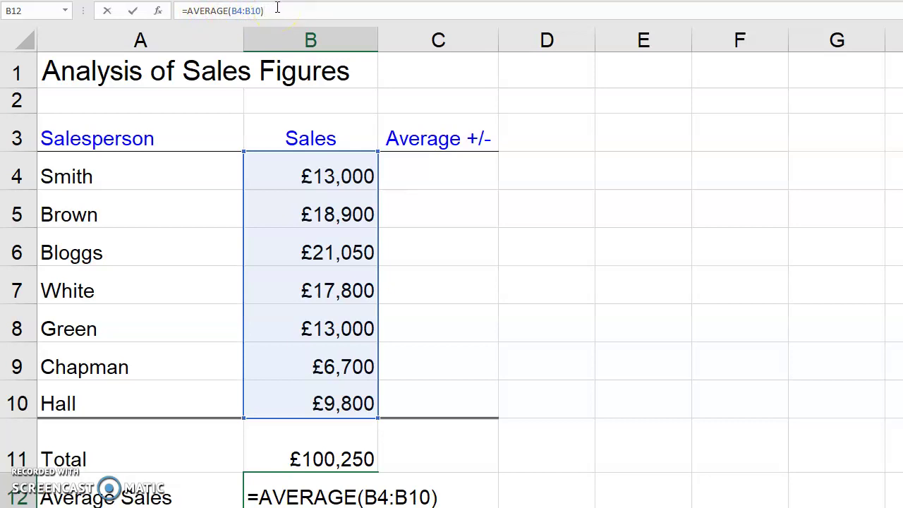
left_click(256, 12)
left_click(304, 12)
left_click(296, 12)
key("Return")
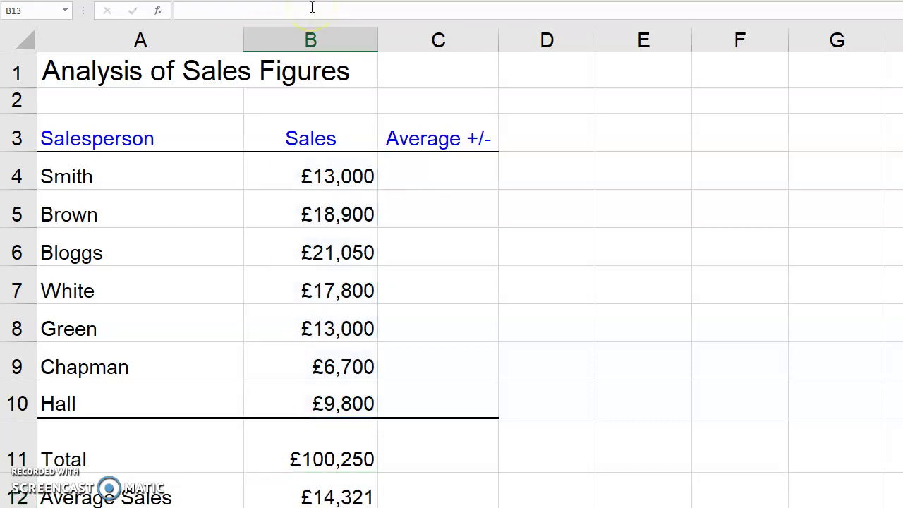
Review the average sales result in B12 against the individual sales figures above it
left_click(338, 495)
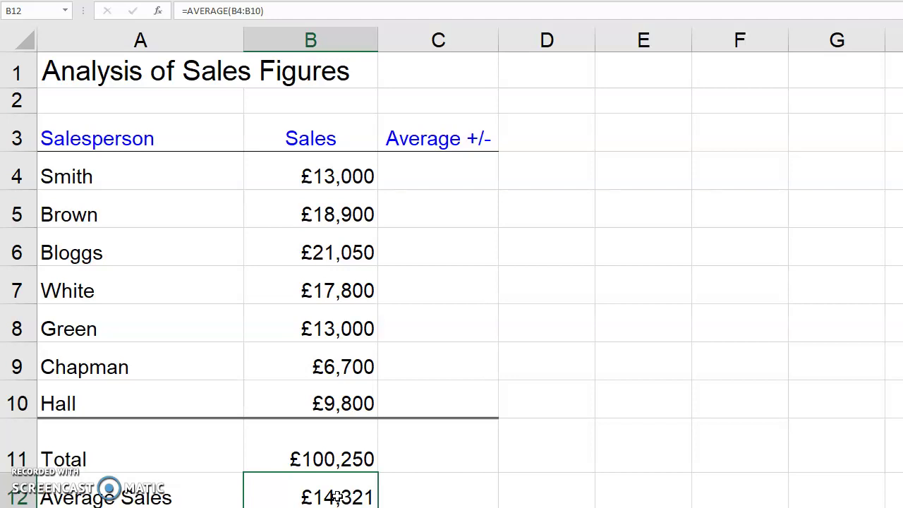
scroll(433, 480, "down", 1)
scroll(373, 440, "up", 1)
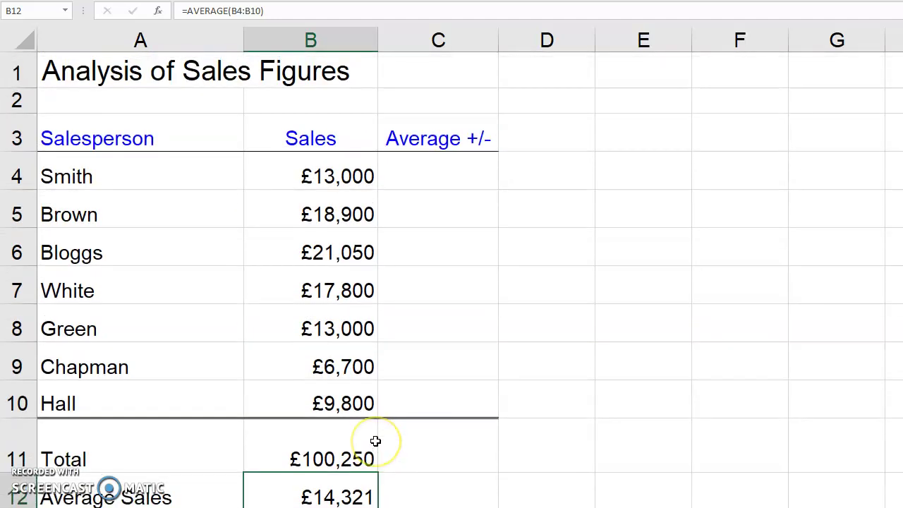
left_click(407, 433)
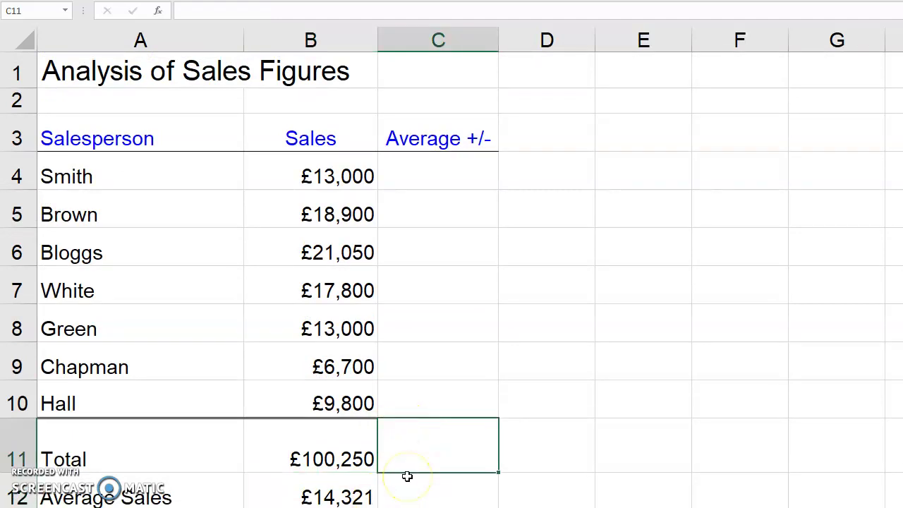
left_click(352, 496)
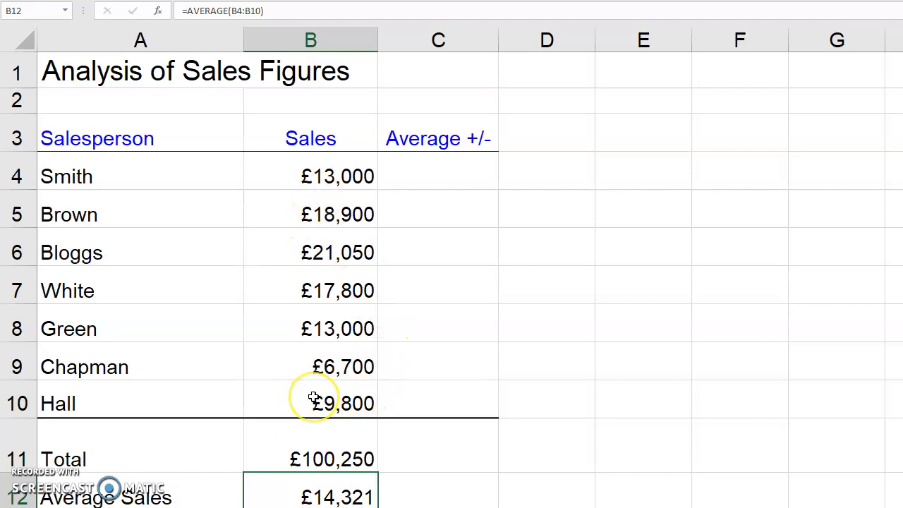
scroll(326, 399, "down", 1)
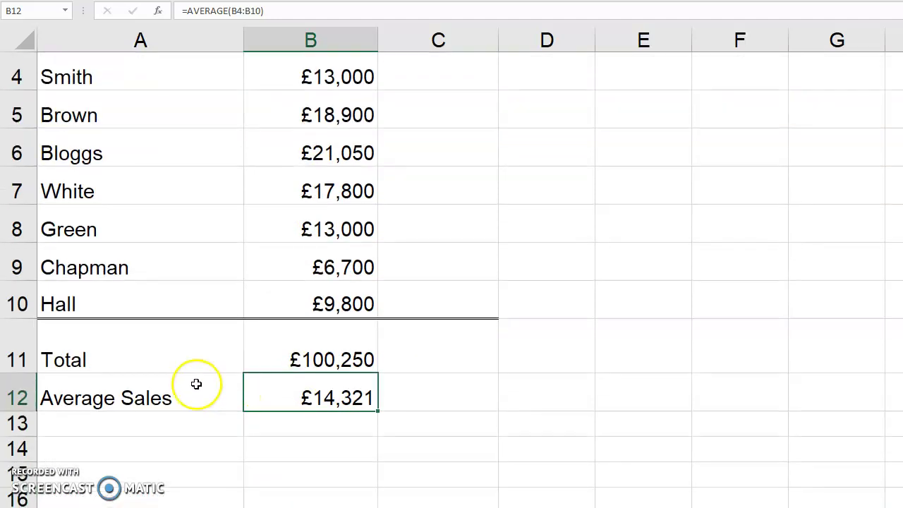
scroll(183, 307, "up", 1)
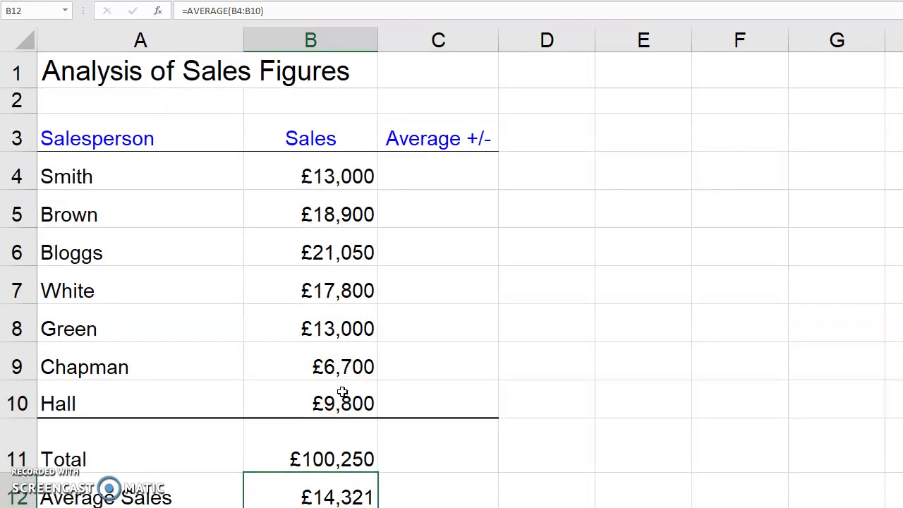
scroll(395, 317, "down", 1)
scroll(395, 244, "up", 1)
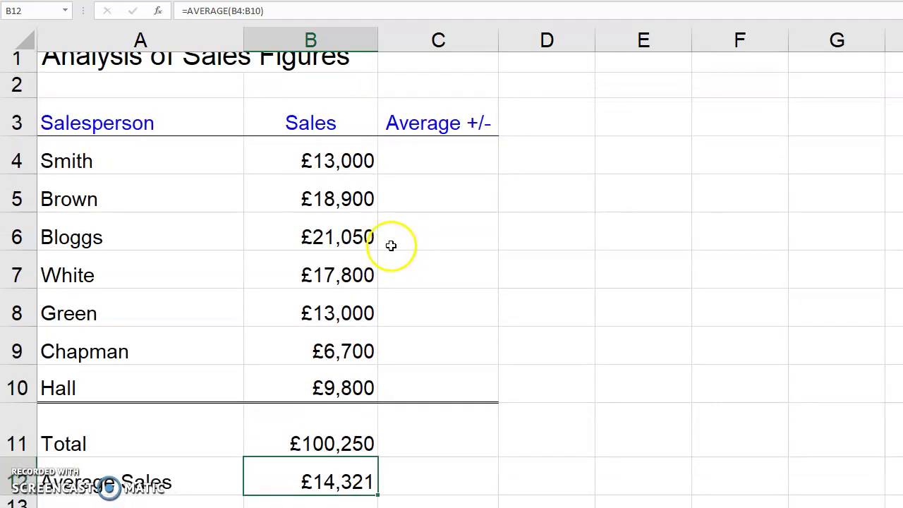
Calculate the first salesperson's difference from average sales in cell C4 with the formula =B4-B12
left_click(431, 169)
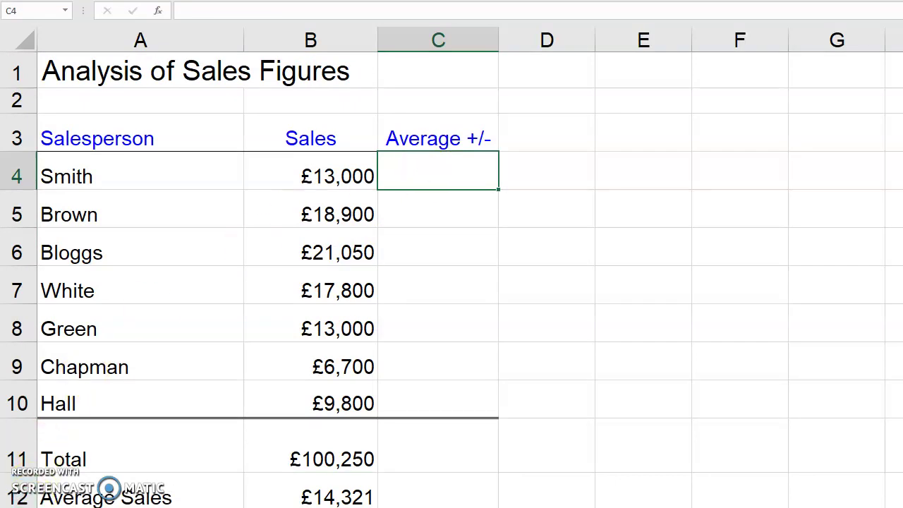
left_click(420, 171)
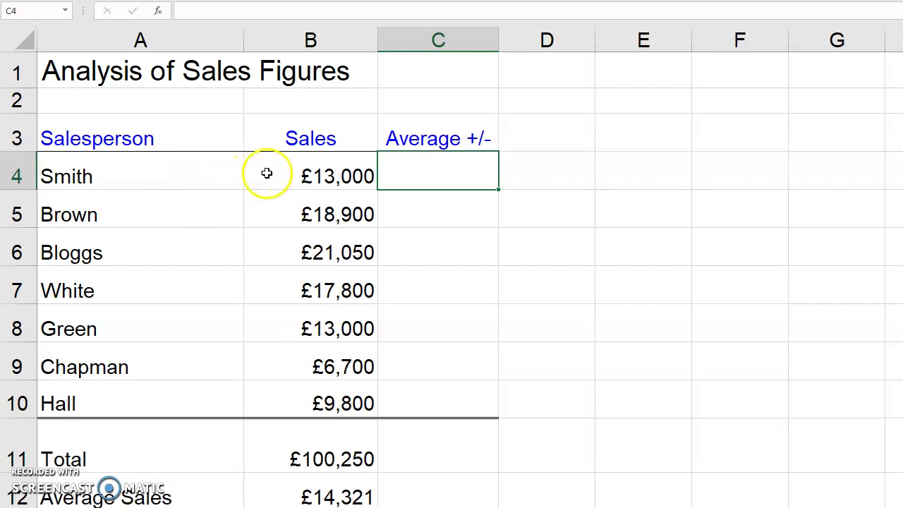
type("=")
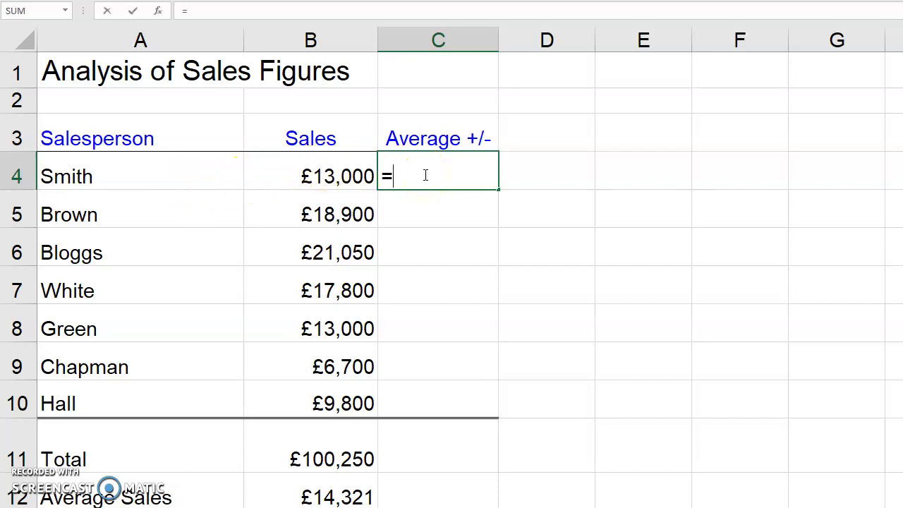
left_click(333, 178)
type("-")
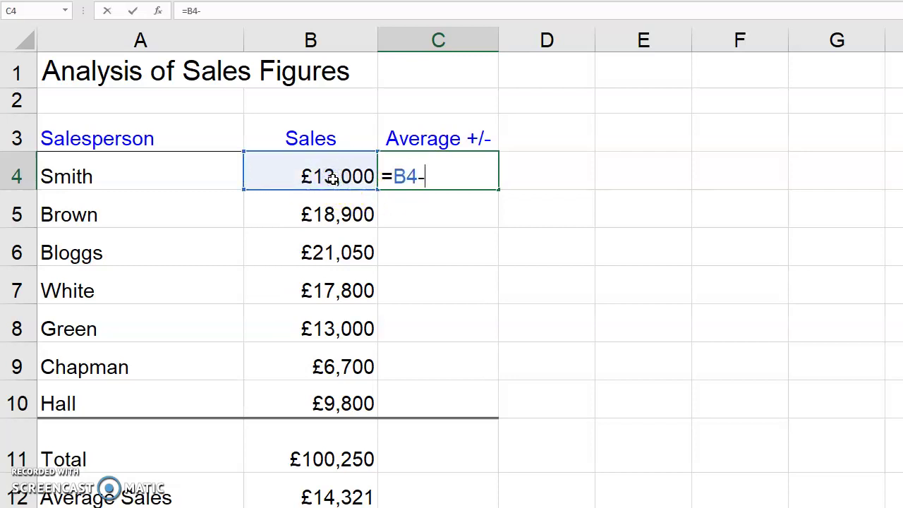
left_click(326, 497)
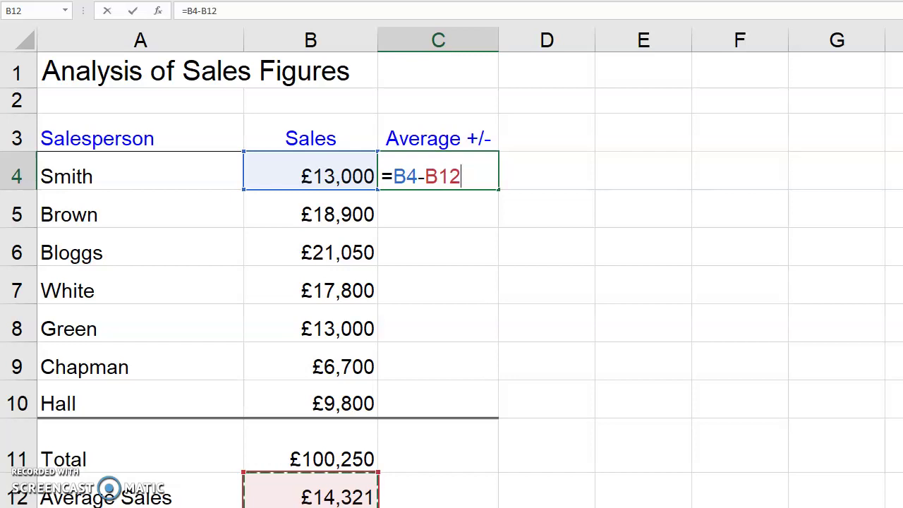
key("Return")
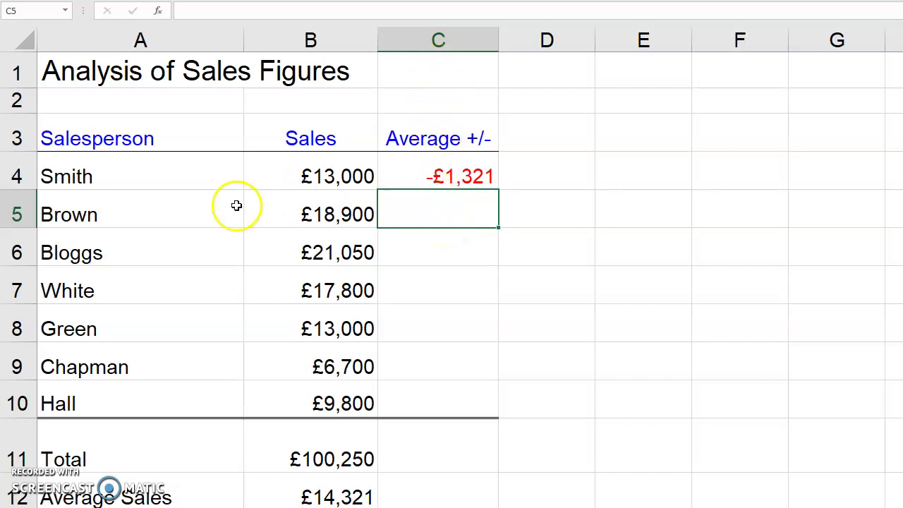
Calculate the second salesperson's difference from average sales in cell C5 with the formula =B5-B12
left_click(413, 207)
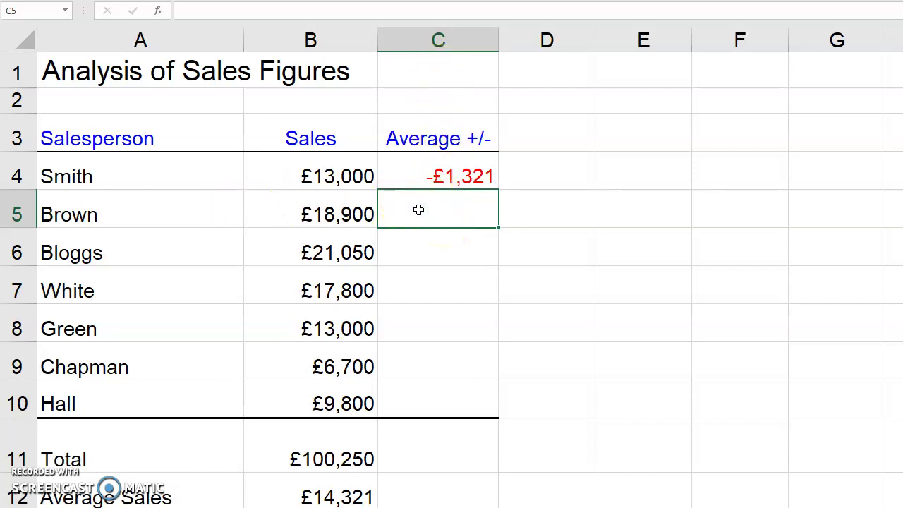
type("=")
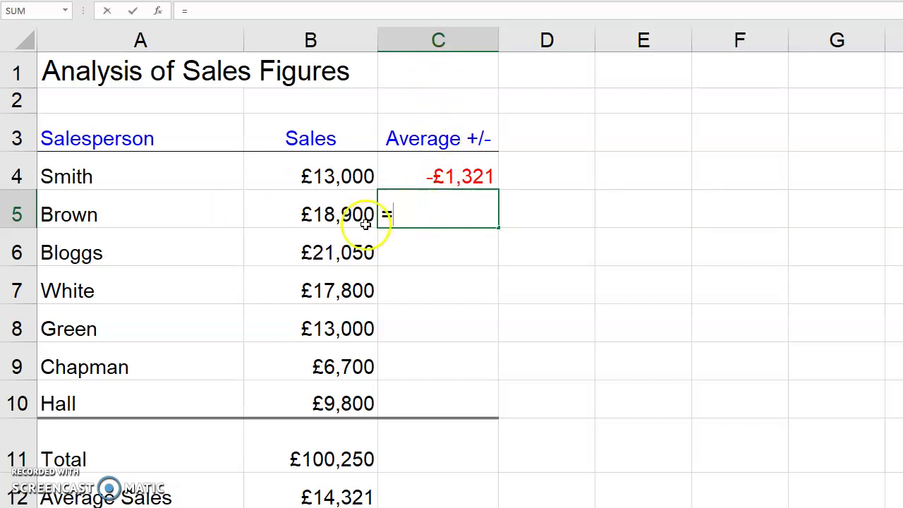
left_click(330, 215)
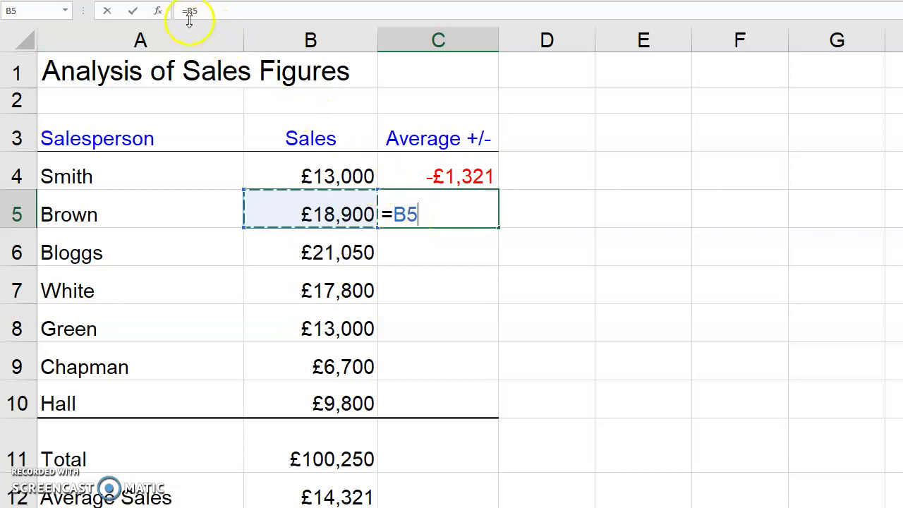
type("-")
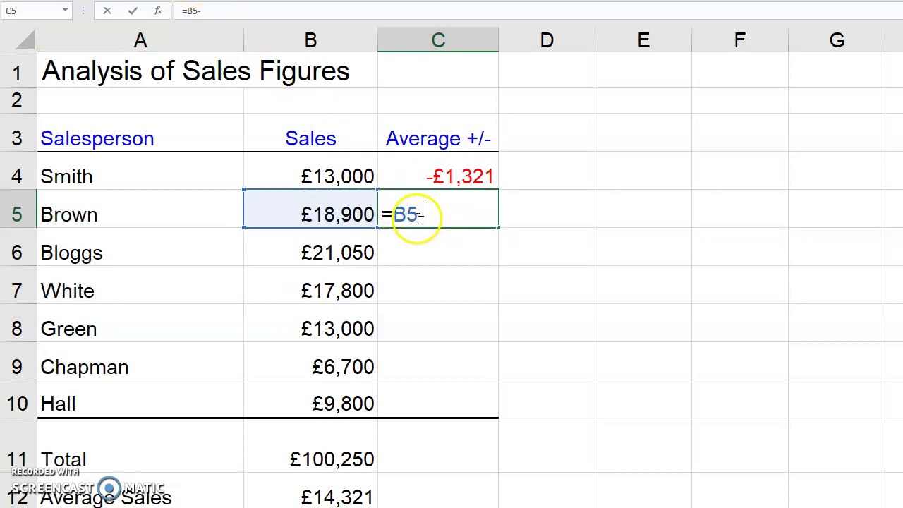
left_click(302, 498)
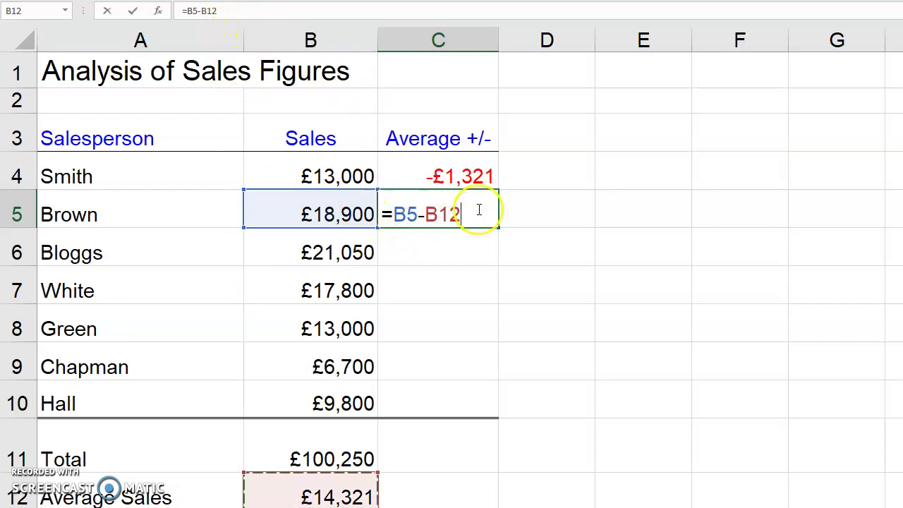
key("Return")
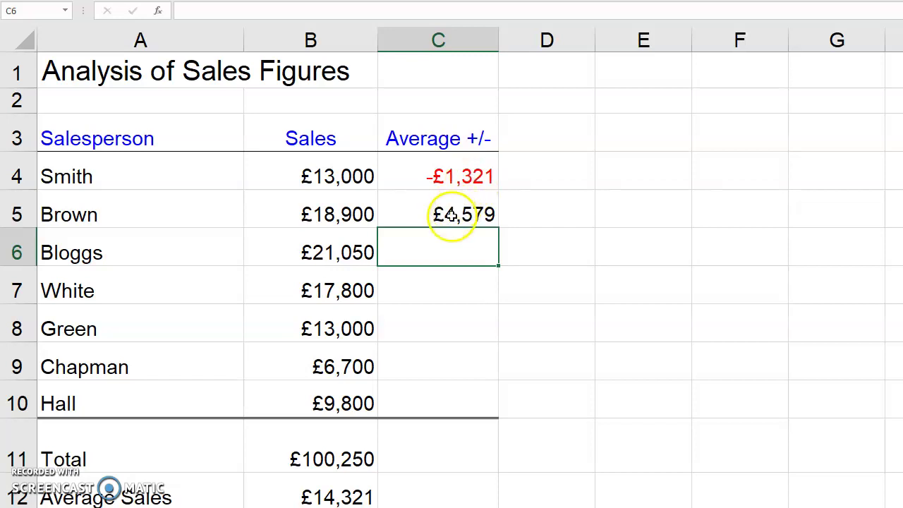
Fill the difference-from-average formula in cell C5 down through C10 for the remaining salespeople
left_click(470, 163)
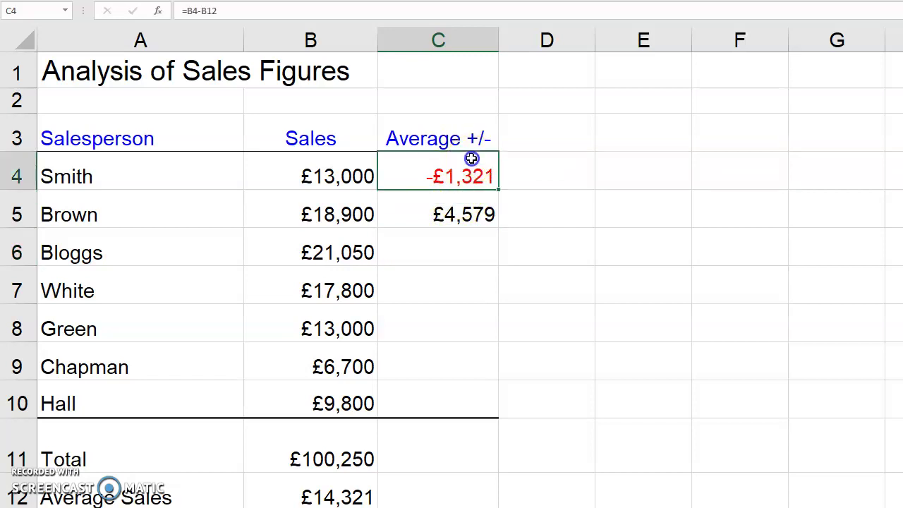
left_click(461, 215)
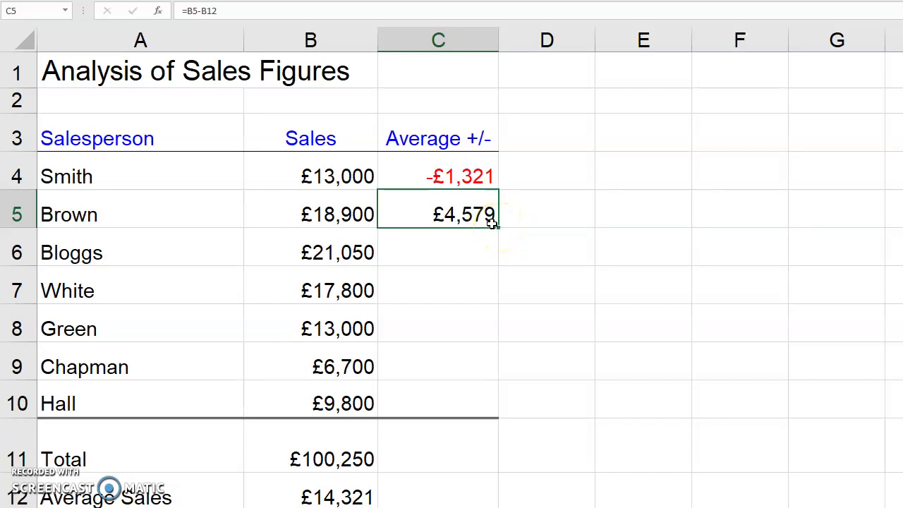
left_click_drag(497, 228, 481, 411)
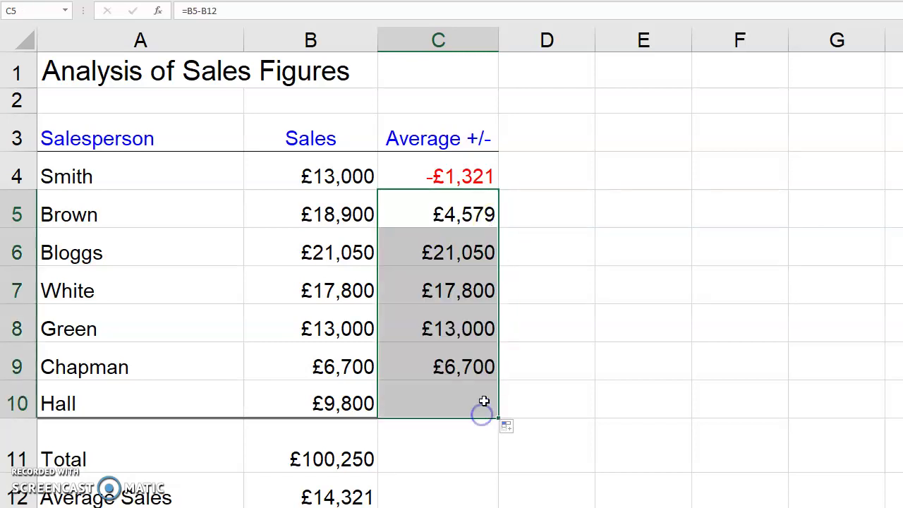
Examine the formulas in cells C4 to C10 one by one to compare the sales and average cells each refers to
left_click(474, 345)
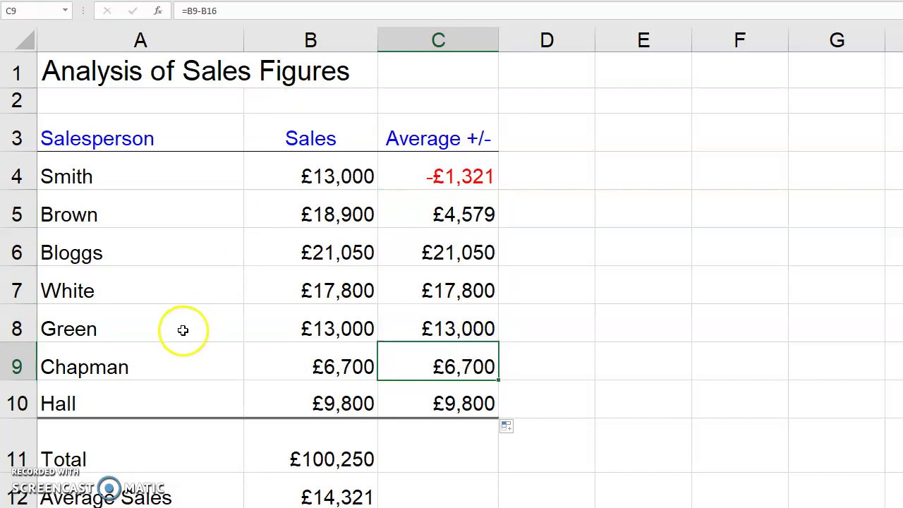
left_click(467, 178)
left_click(465, 203)
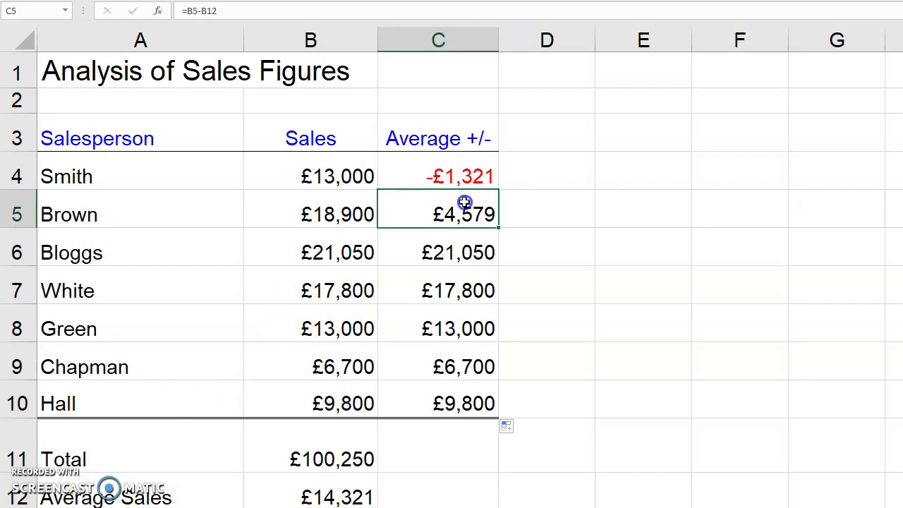
left_click(471, 253)
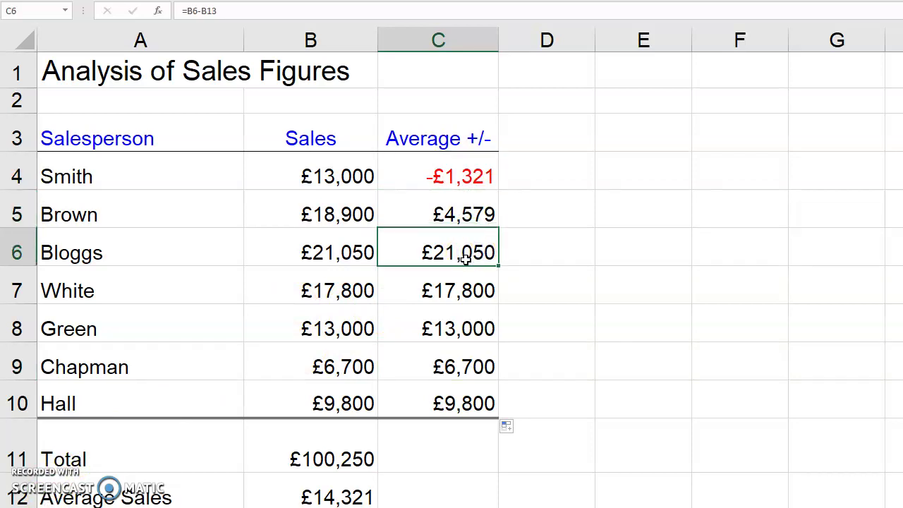
left_click(460, 292)
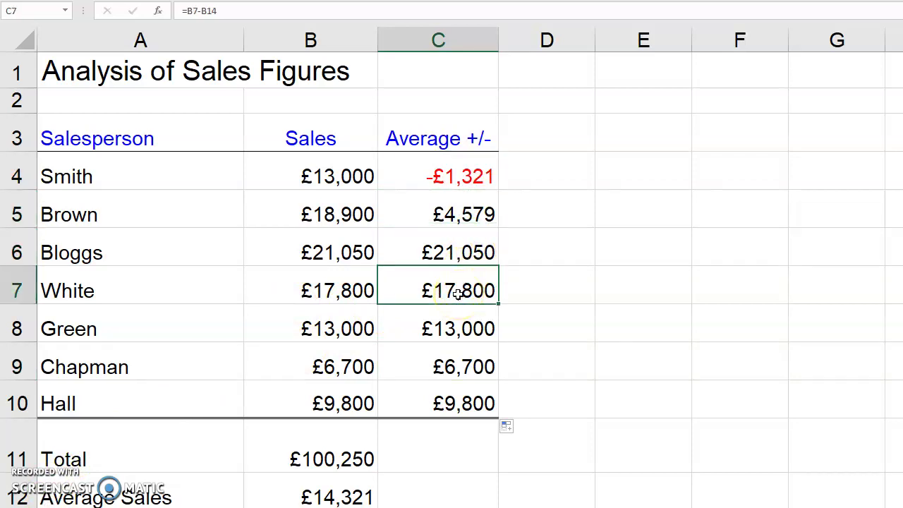
key("Down")
key("Down")
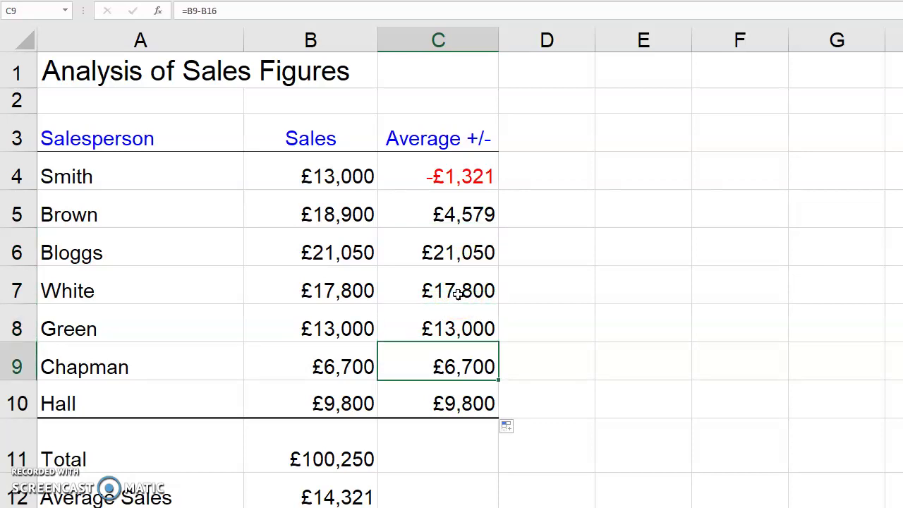
key("Down")
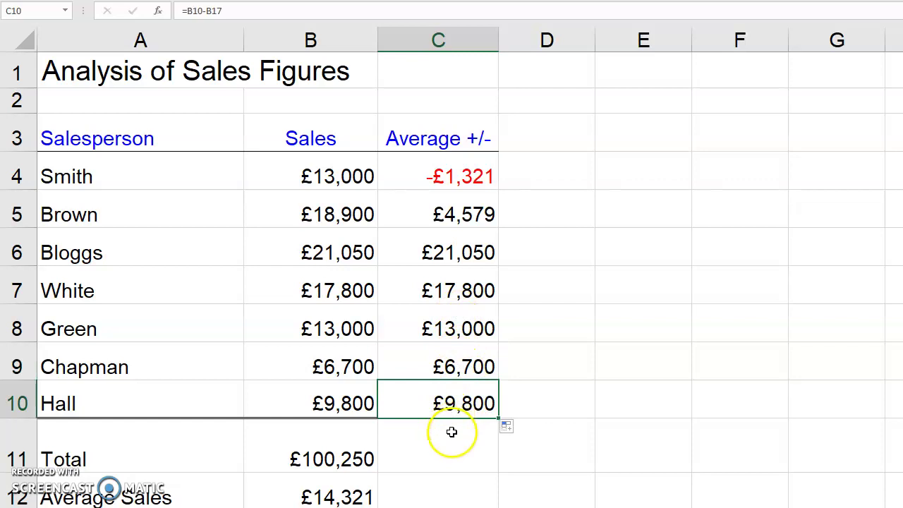